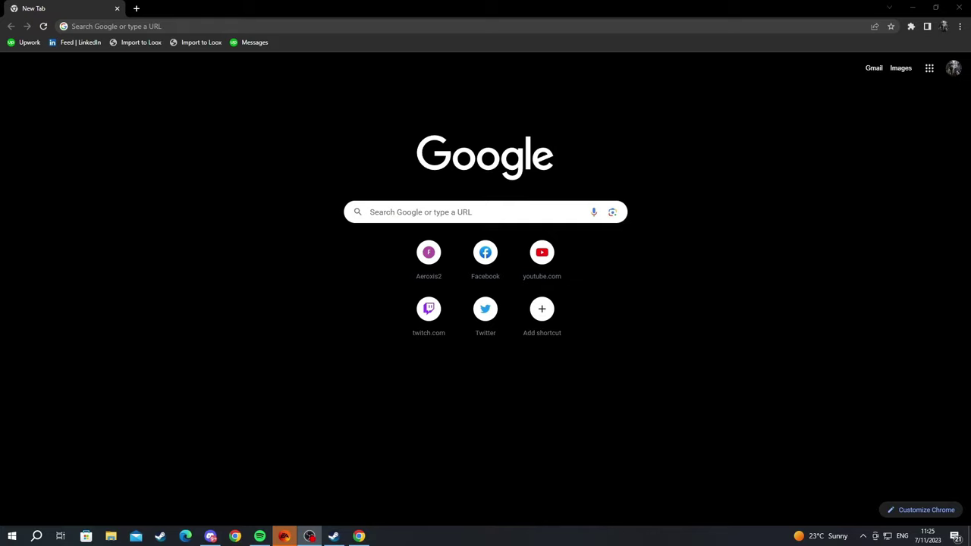
# - Search Google for 'ds4windows'
pyautogui.click(491, 213)
pyautogui.write('ds4')
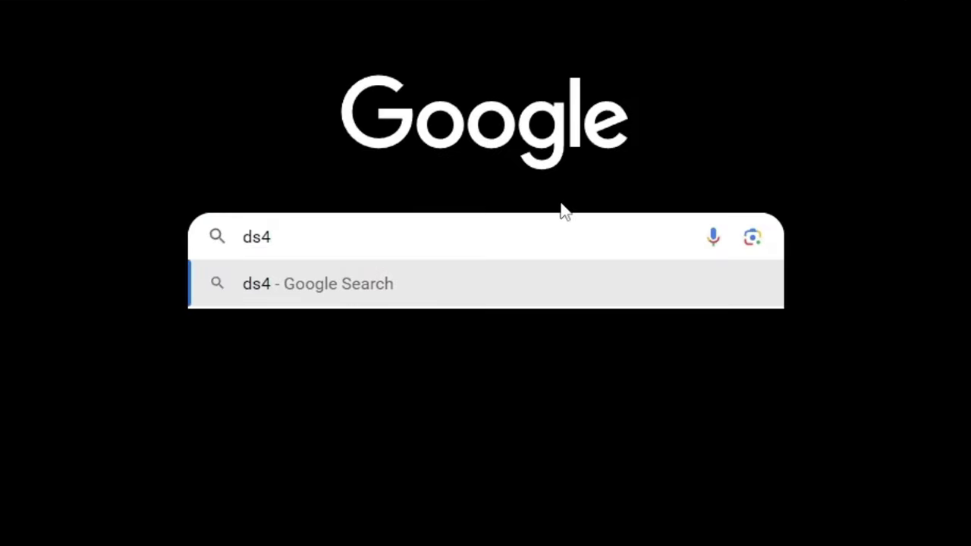
pyautogui.write('windows')
pyautogui.press('Return')
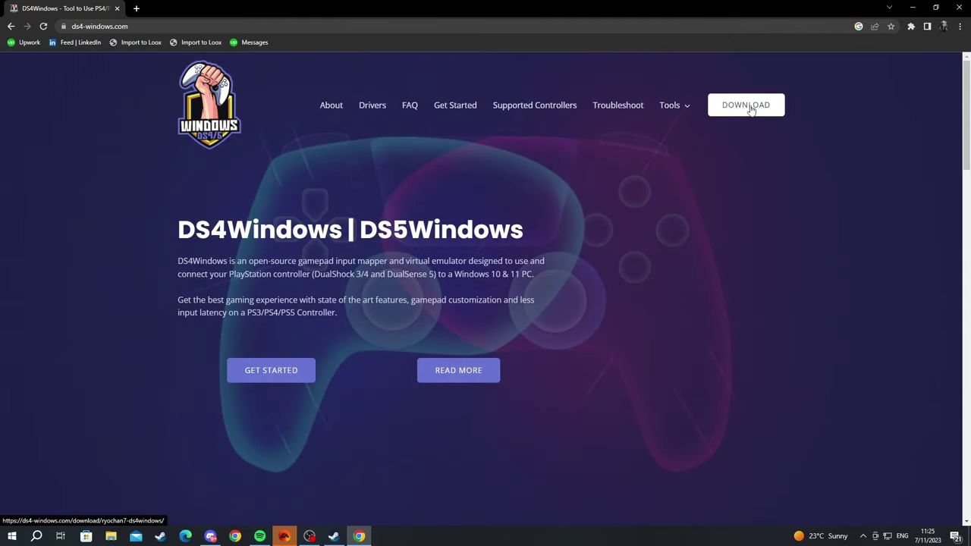
# - Download DS4Windows_3.2.12_x64.zip from ds4-windows.com and confirm the download finished
pyautogui.click(751, 107)
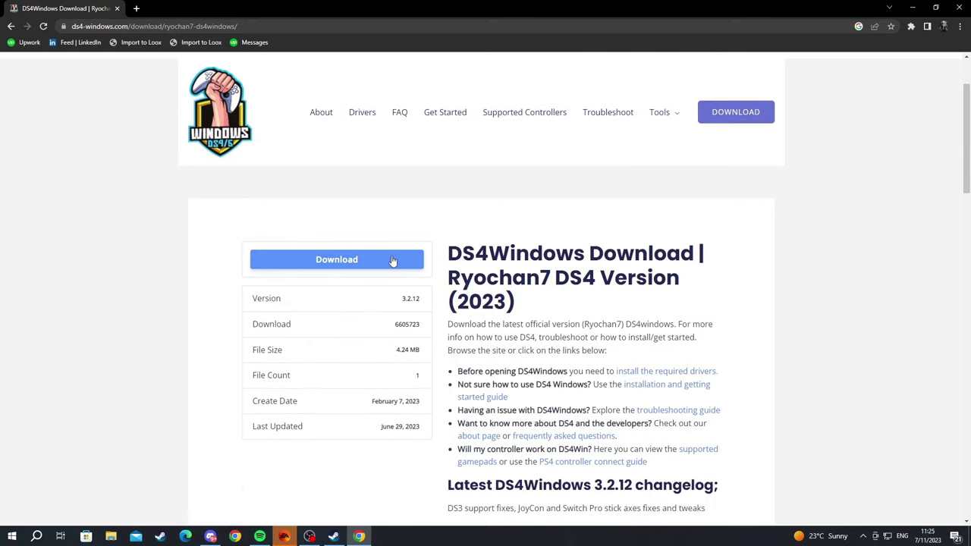
pyautogui.click(393, 260)
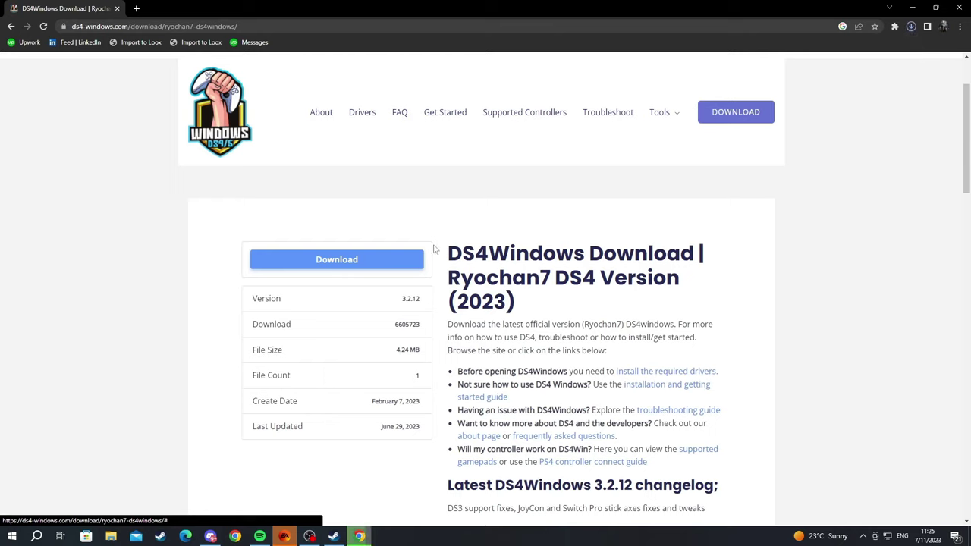
pyautogui.click(910, 28)
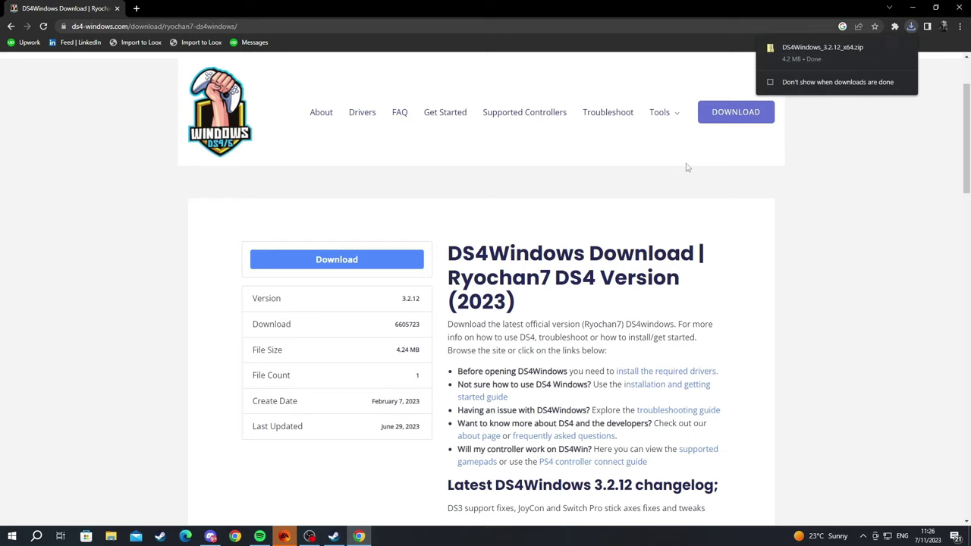
pyautogui.click(113, 536)
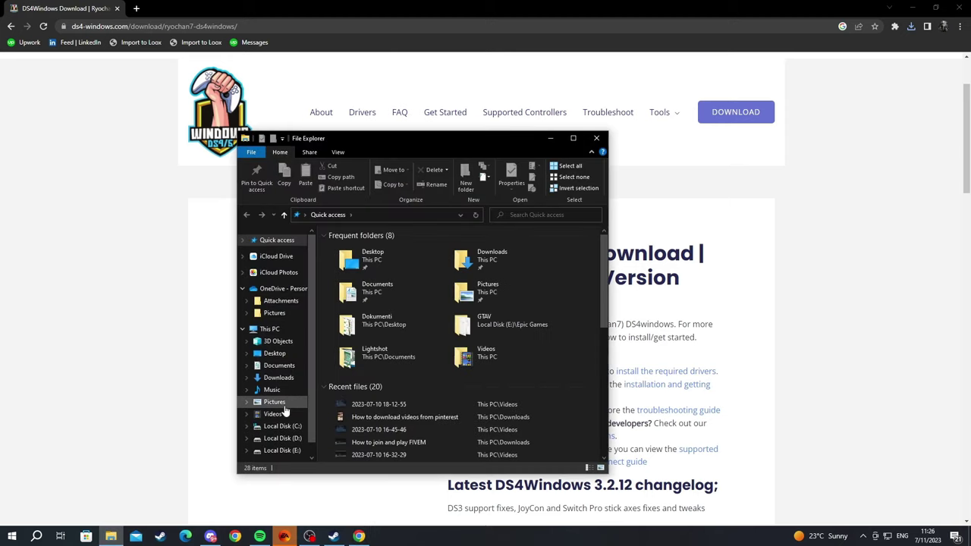
# - Extract all files from the DS4Windows_3.2.12_x64 zip into the Downloads folder
pyautogui.click(280, 377)
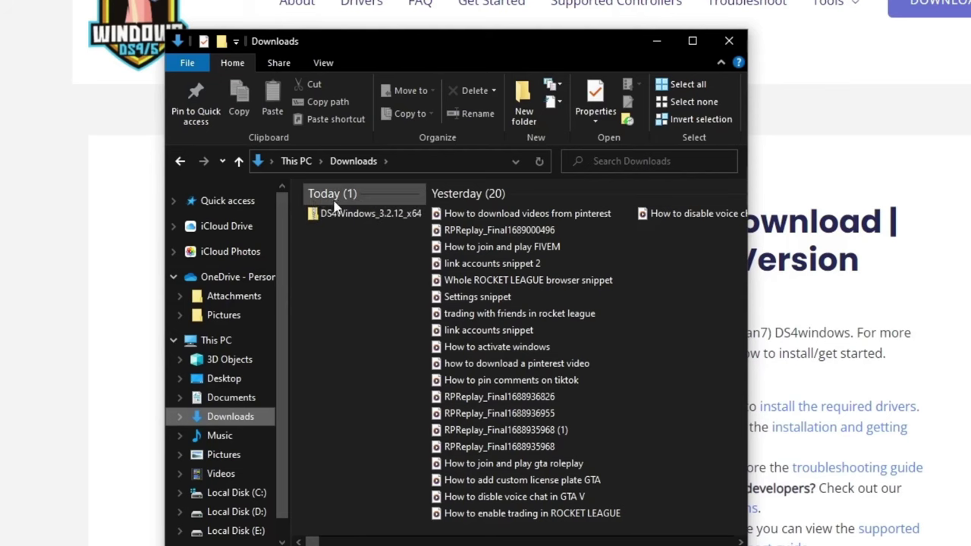
pyautogui.click(345, 213)
pyautogui.doubleClick(358, 214)
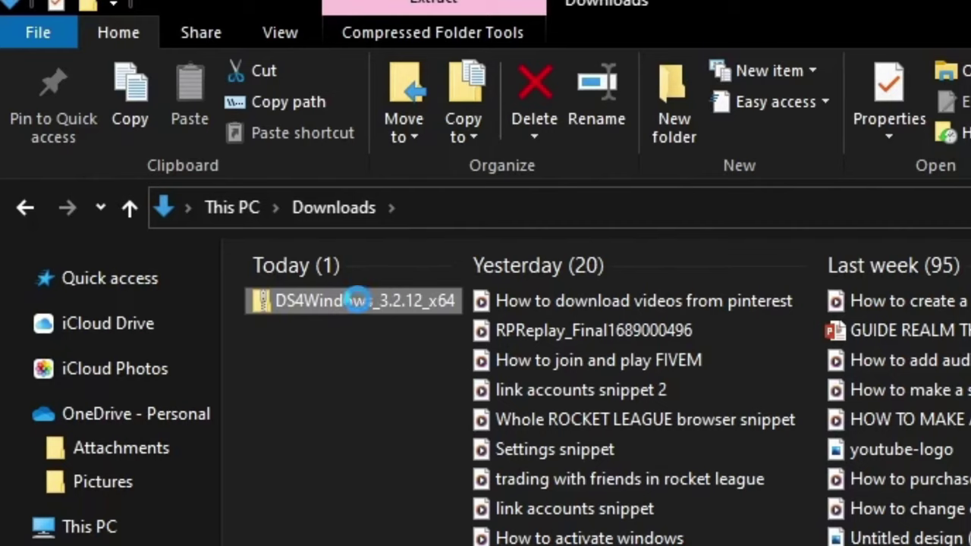
pyautogui.rightClick(358, 299)
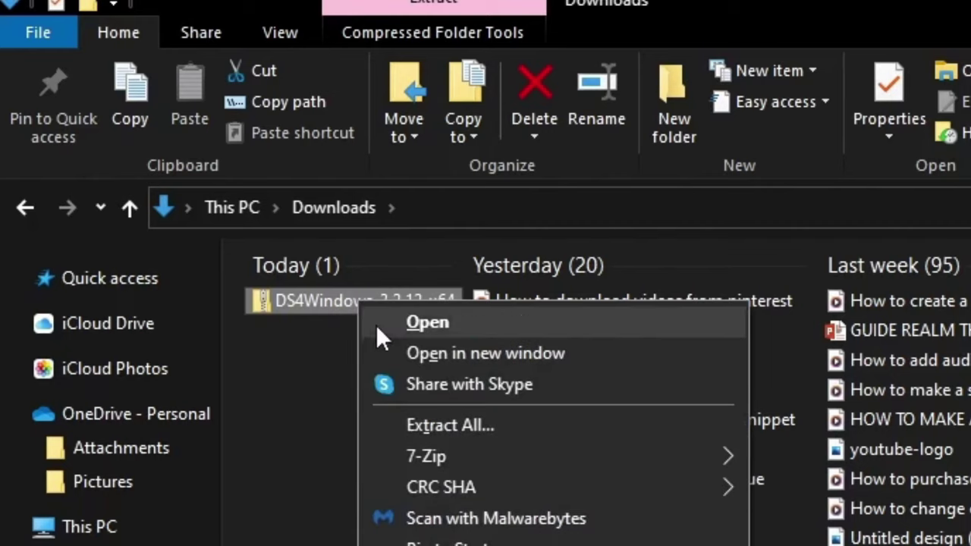
pyautogui.click(464, 422)
pyautogui.click(661, 454)
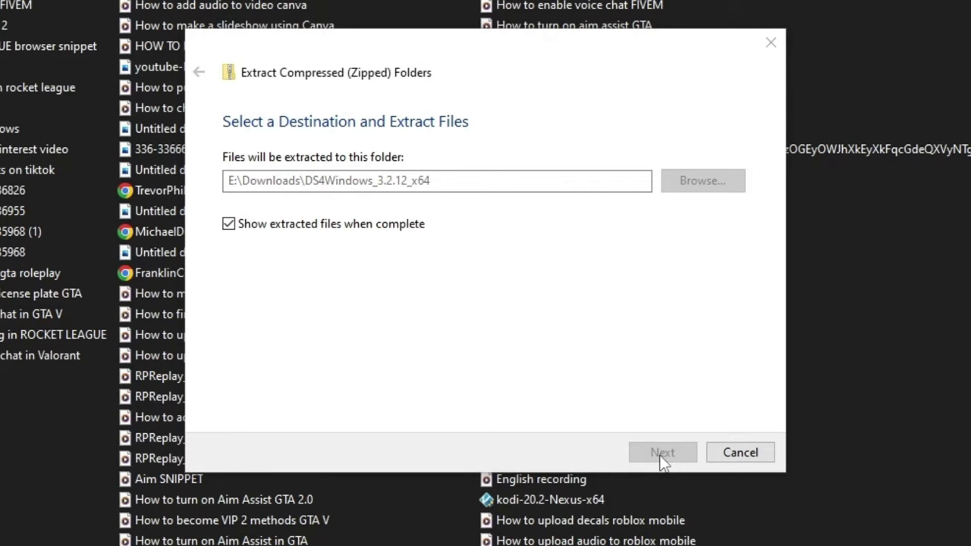
pyautogui.click(605, 17)
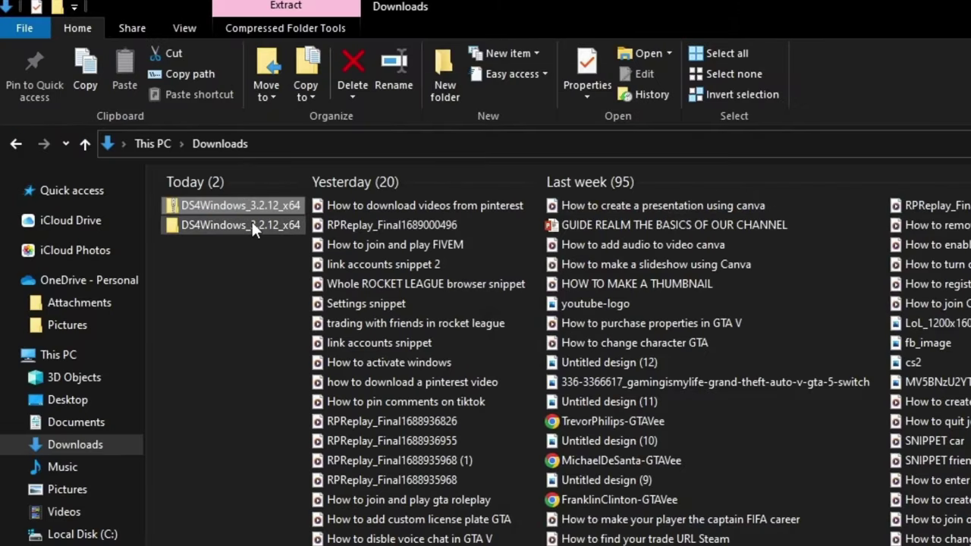
# - Launch DS4Windows.exe from the extracted DS4Windows_3.2.12_x64\DS4Windows folder
pyautogui.doubleClick(252, 222)
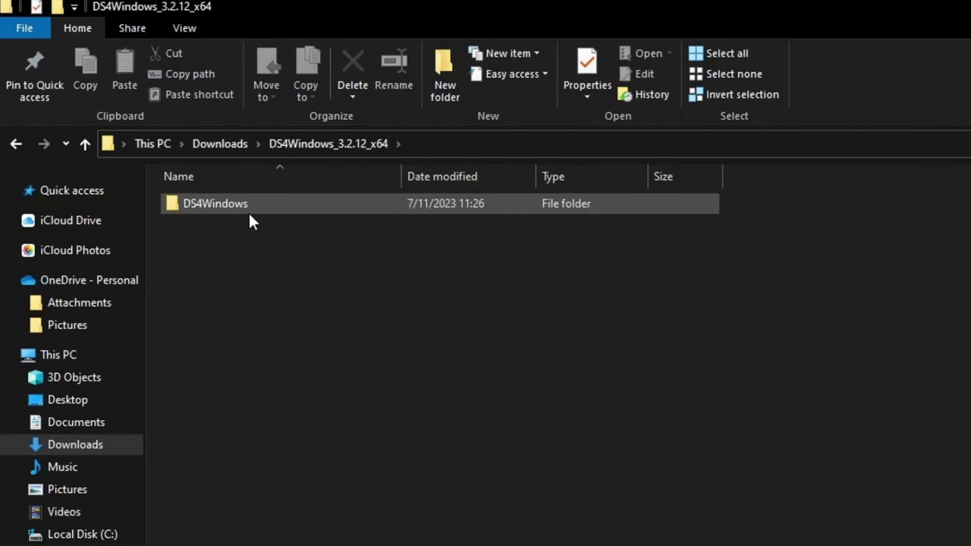
pyautogui.doubleClick(244, 204)
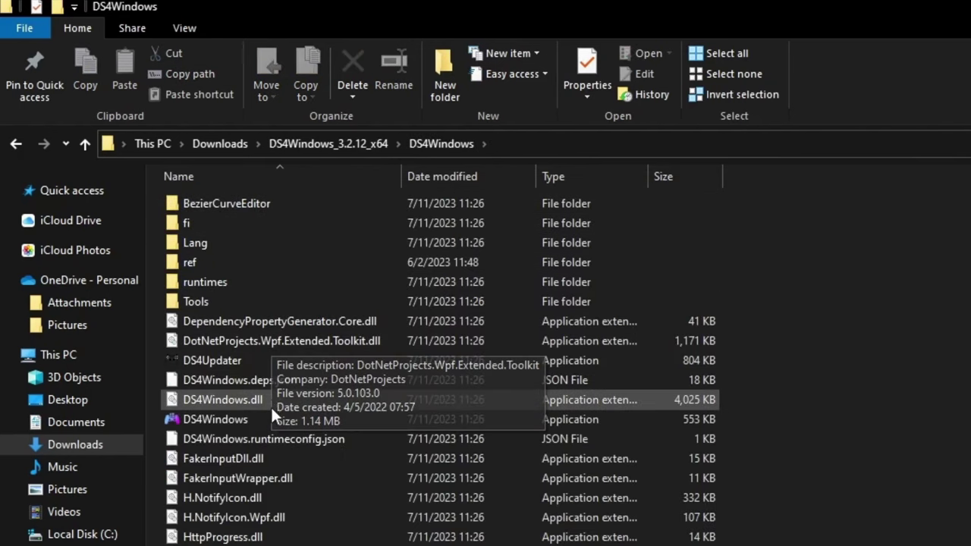
pyautogui.doubleClick(235, 420)
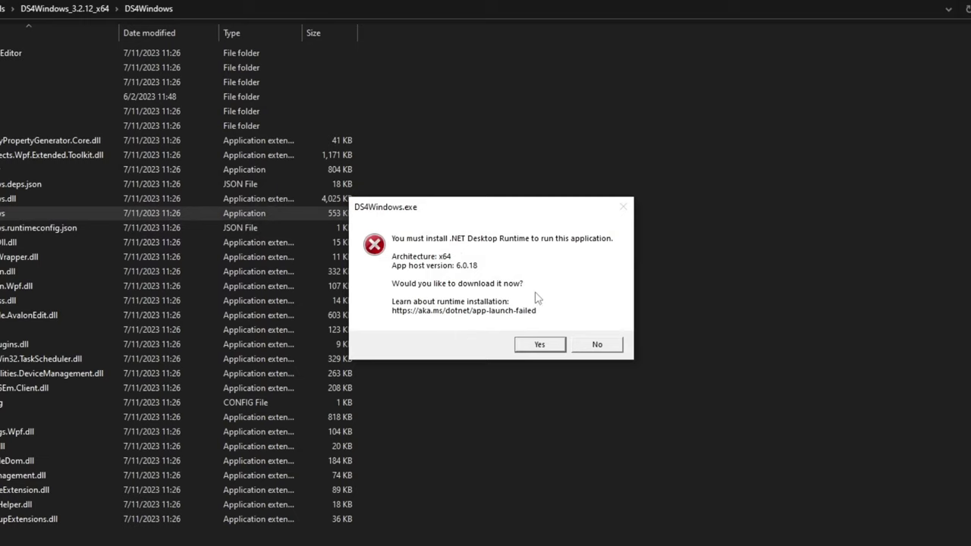
# - Accept the runtime prompt and download the .NET 6.0 Desktop Runtime v6.0.19 x64 installer
pyautogui.click(537, 346)
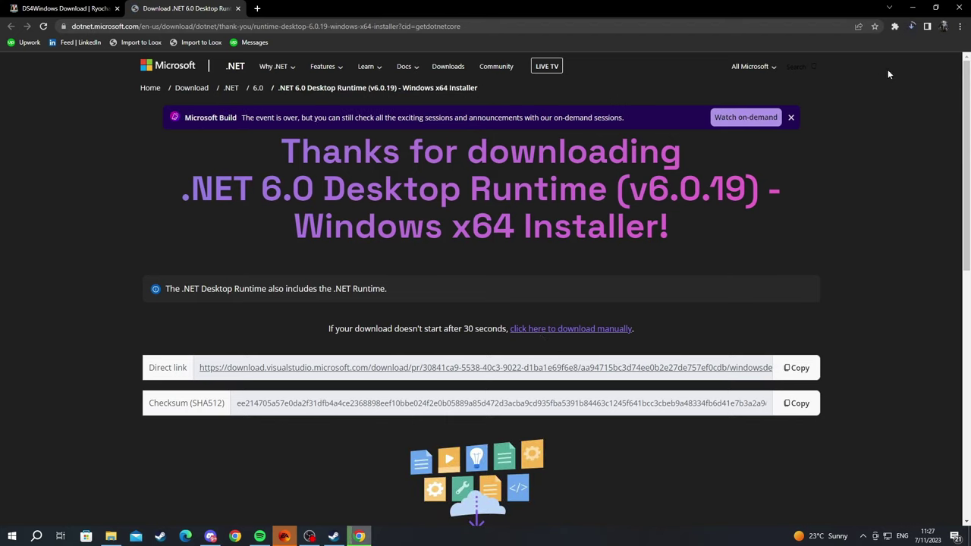
pyautogui.click(911, 28)
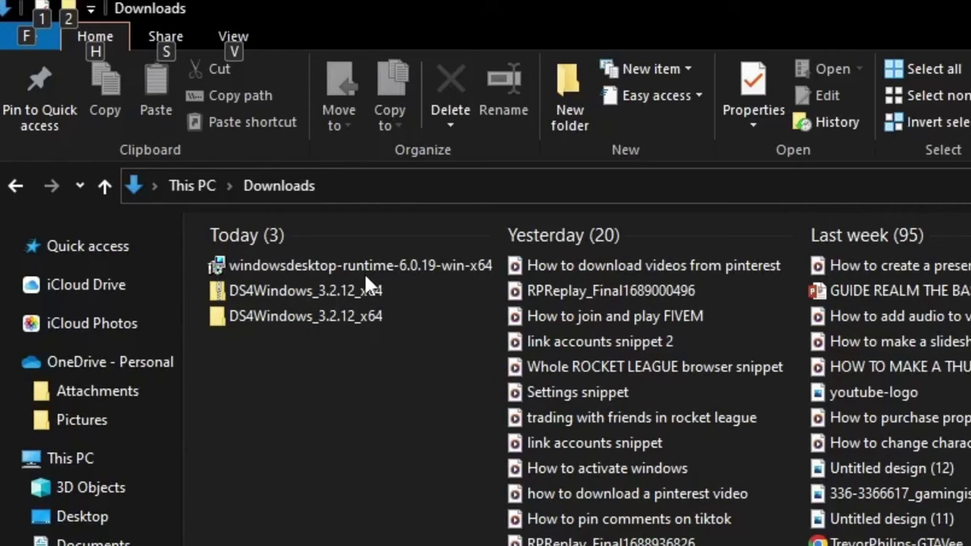
# - Install .NET Desktop Runtime 6.0.19 (x64), then reopen the DS4Windows_3.2.12_x64\DS4Windows folder
pyautogui.press('alt')
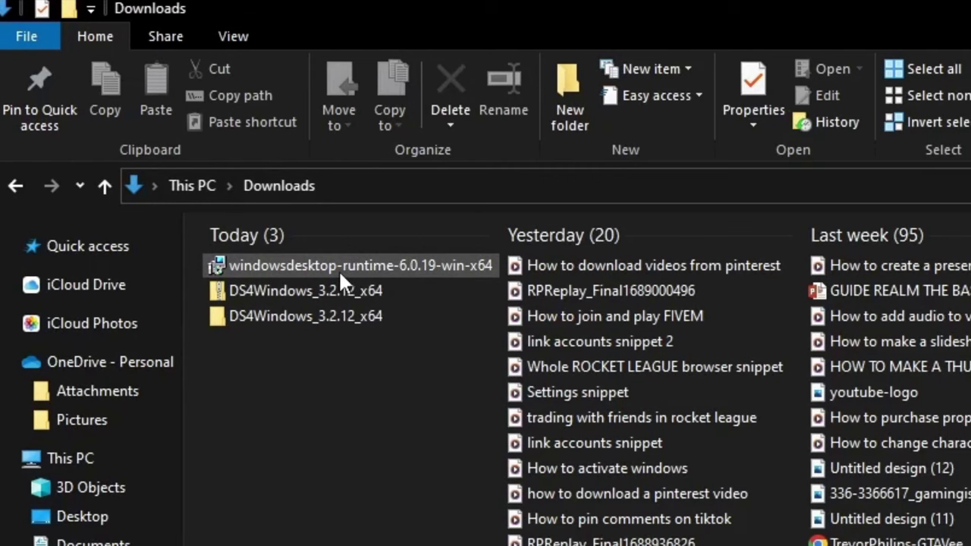
pyautogui.doubleClick(339, 269)
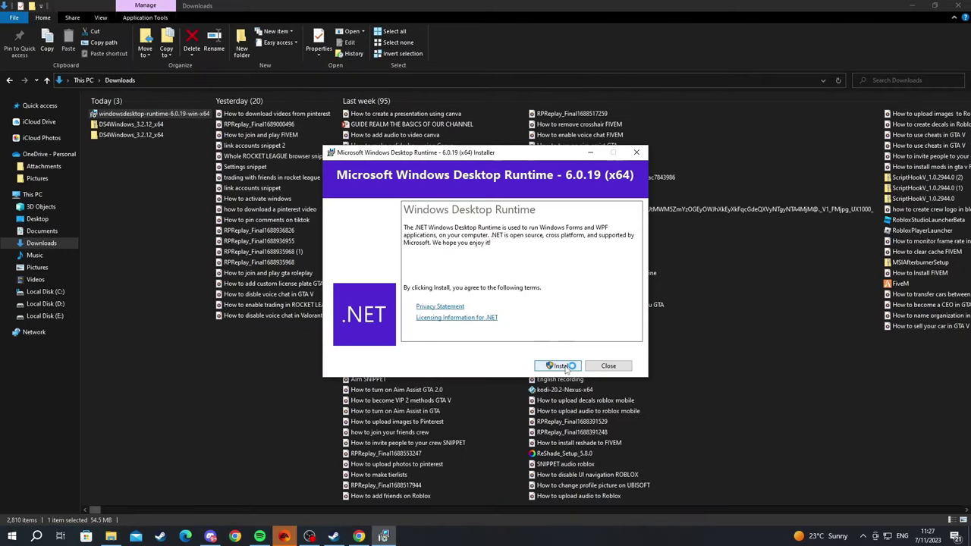
pyautogui.click(562, 367)
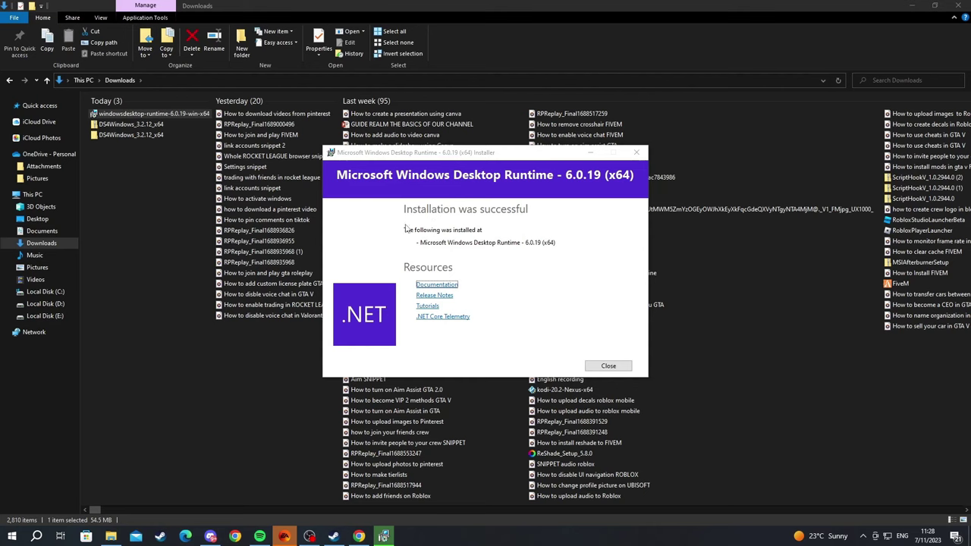
pyautogui.click(607, 368)
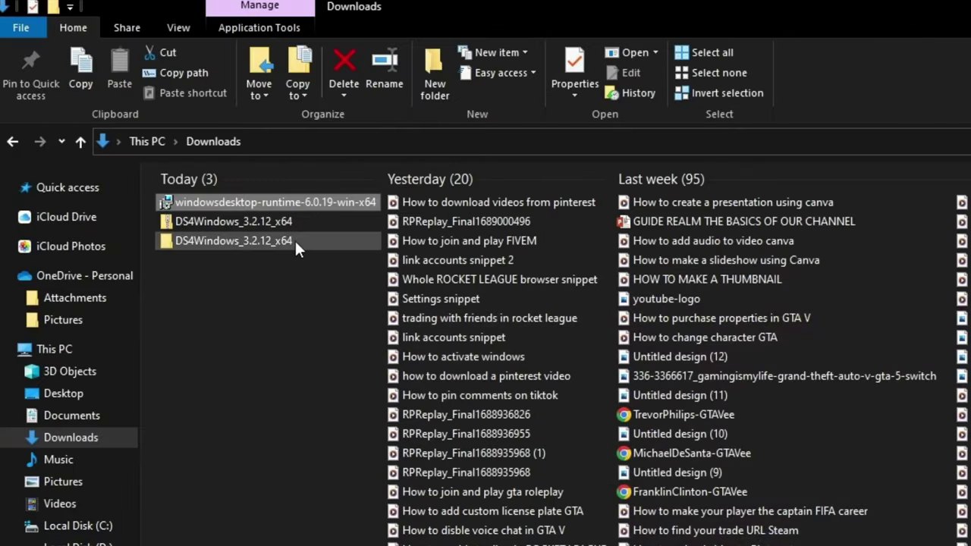
pyautogui.doubleClick(294, 236)
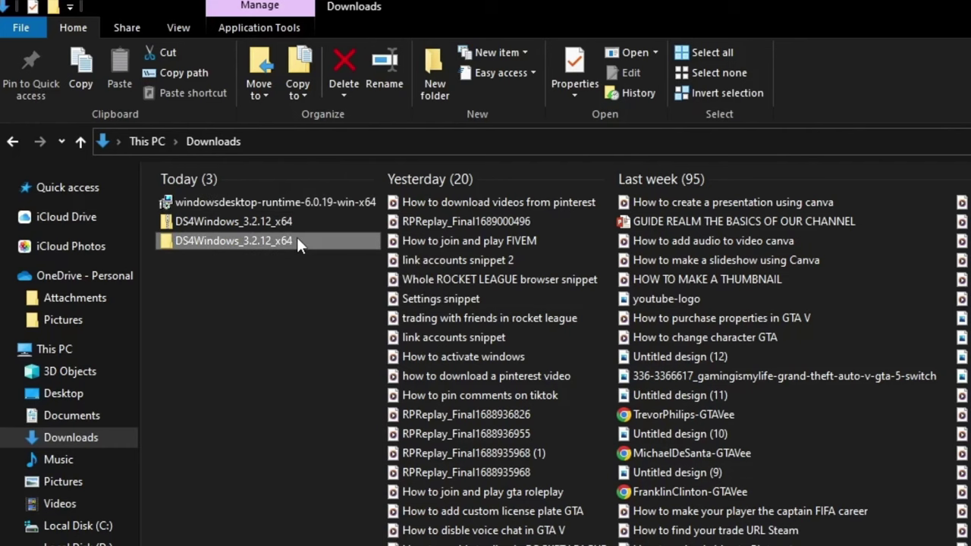
pyautogui.doubleClick(253, 203)
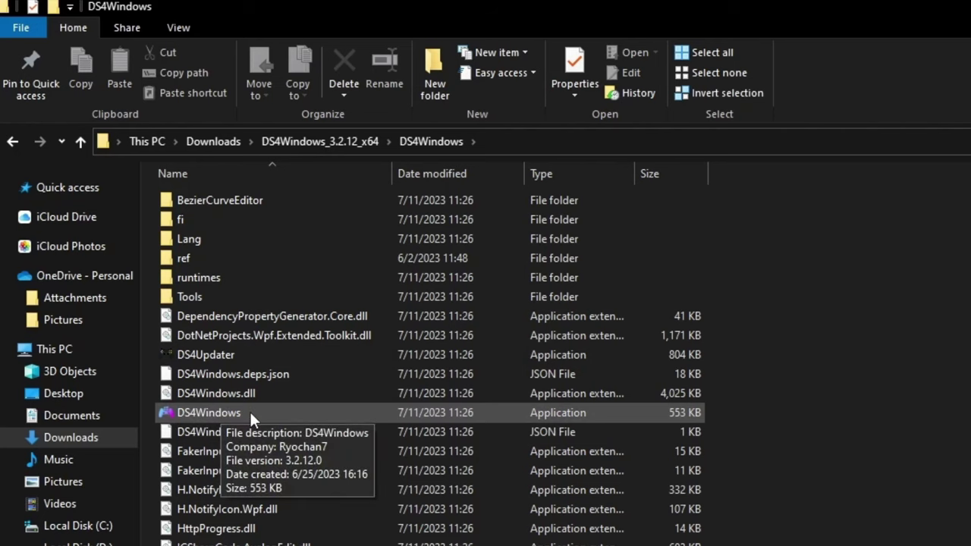
# - Launch DS4Windows.exe, choose where settings are saved, and start the ViGEmBus driver setup
pyautogui.doubleClick(250, 412)
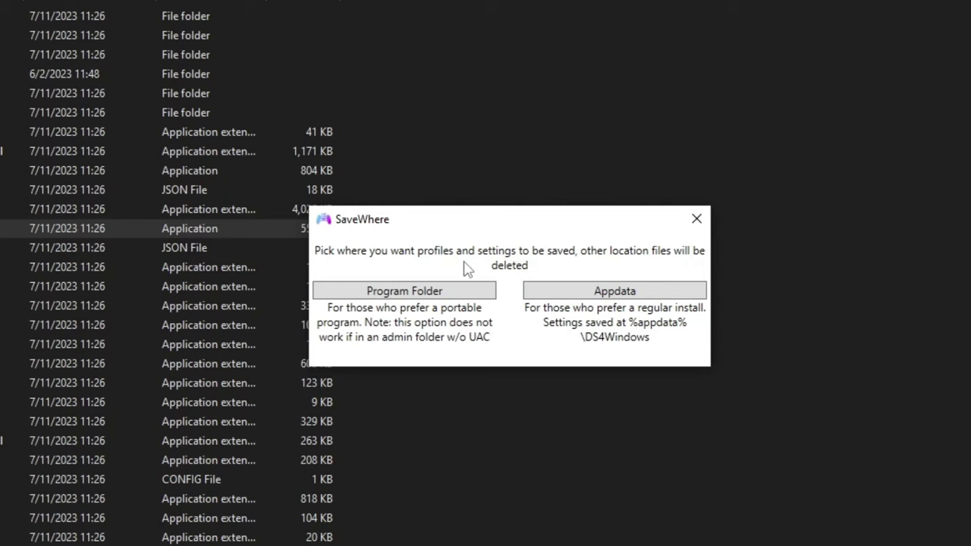
pyautogui.click(455, 290)
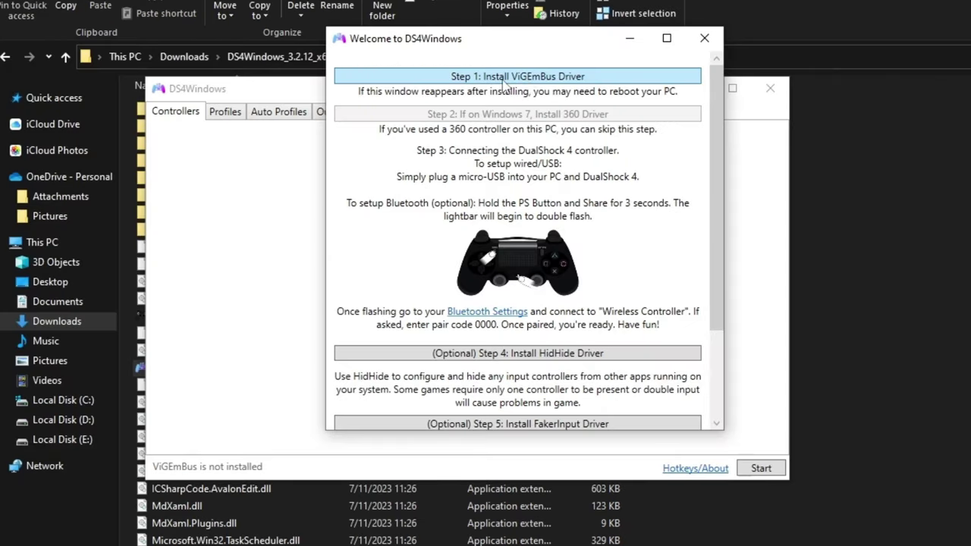
pyautogui.click(503, 79)
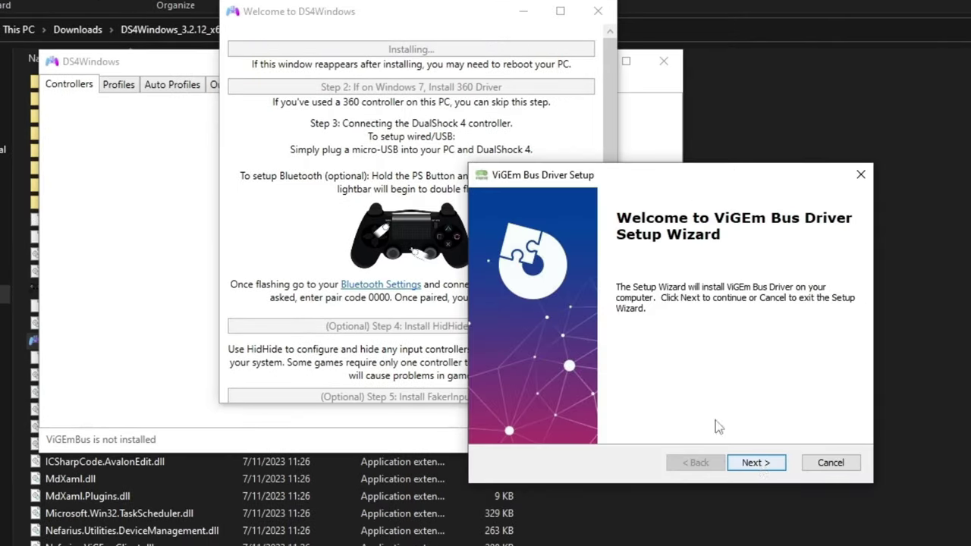
# - Accept the ViGEm Bus Driver license terms and complete its installation
pyautogui.click(763, 466)
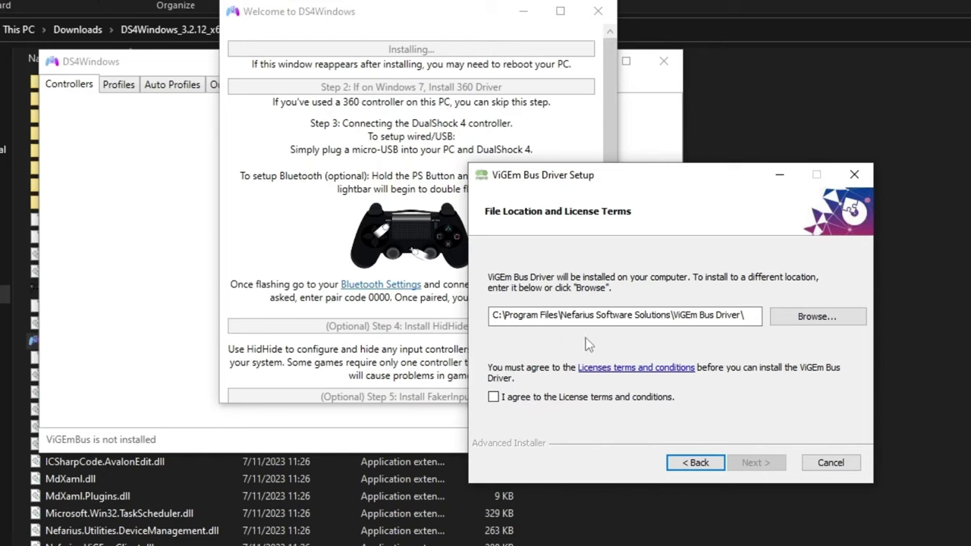
pyautogui.click(494, 398)
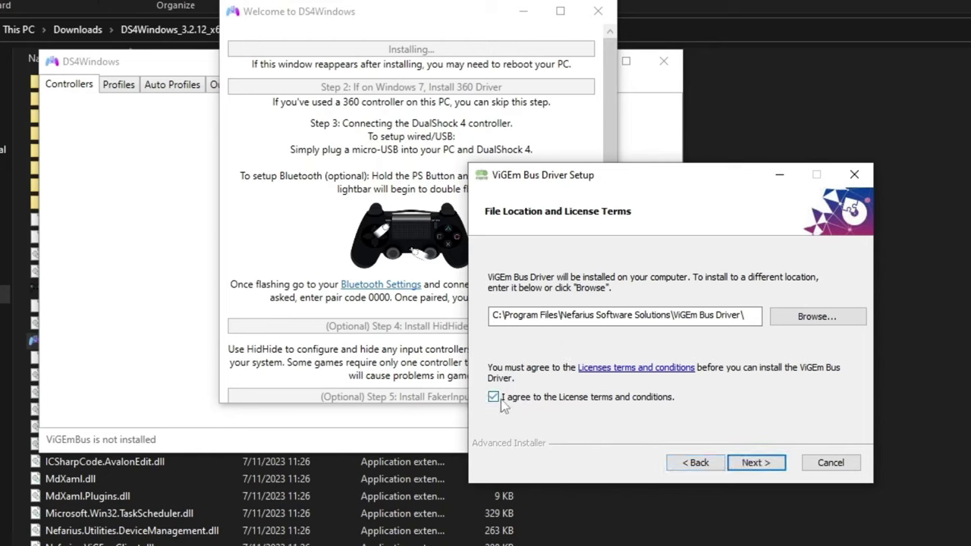
pyautogui.click(767, 466)
pyautogui.click(759, 462)
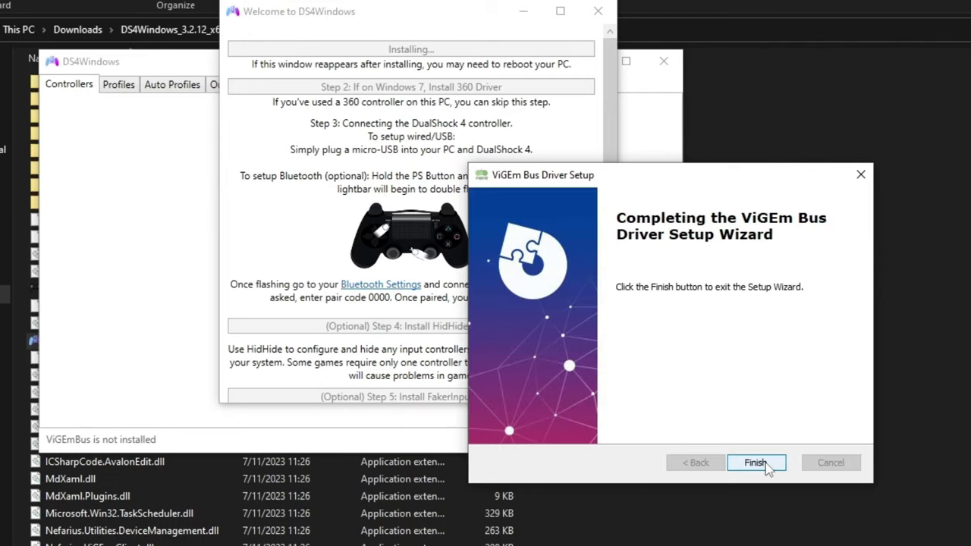
pyautogui.click(756, 463)
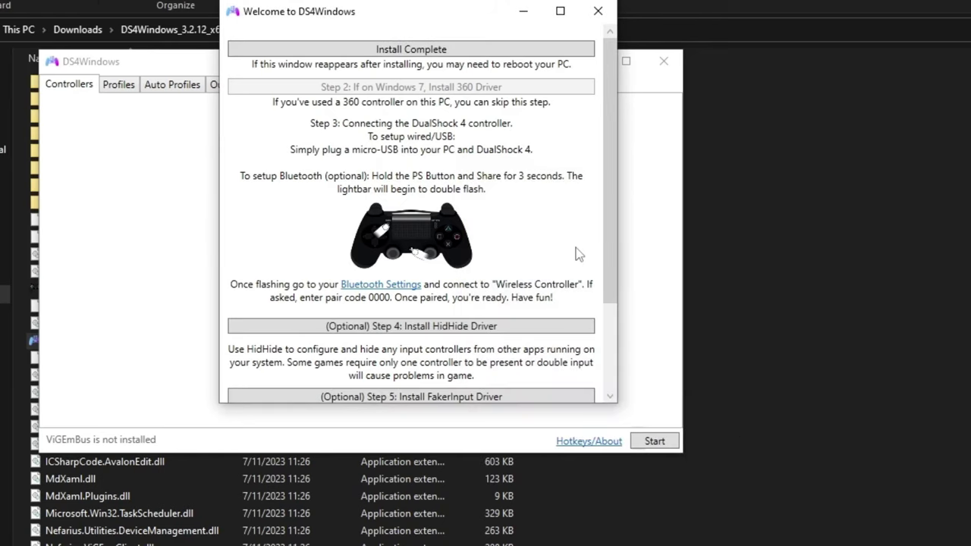
# - Scroll through the Welcome to DS4Windows guide and close it with Finished
pyautogui.scroll(-1, 574, 253)
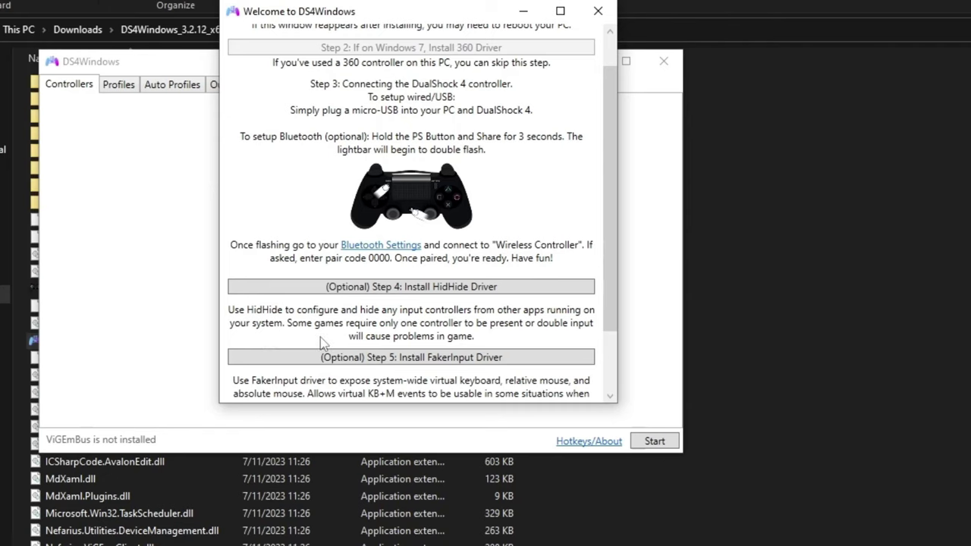
pyautogui.scroll(-2, 327, 334)
pyautogui.scroll(1, 469, 313)
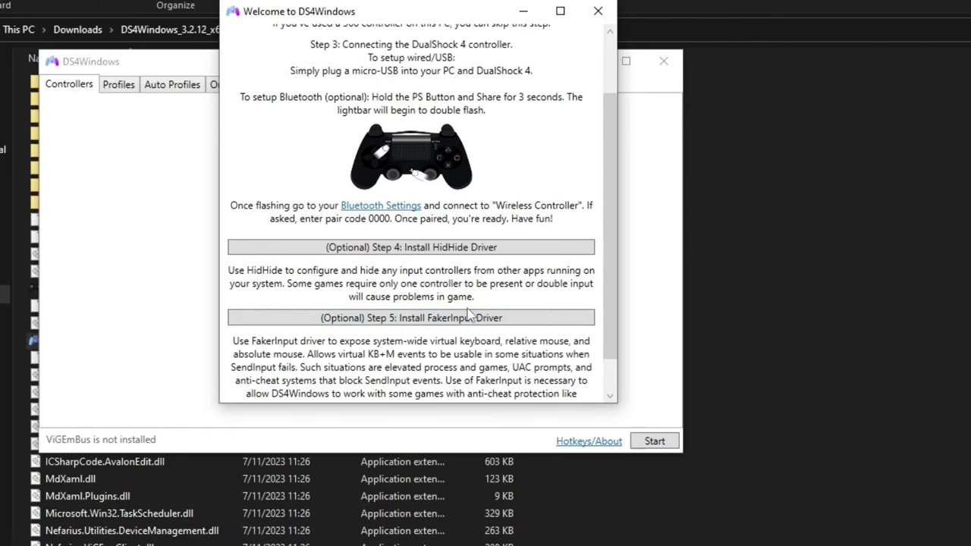
pyautogui.scroll(-1, 468, 313)
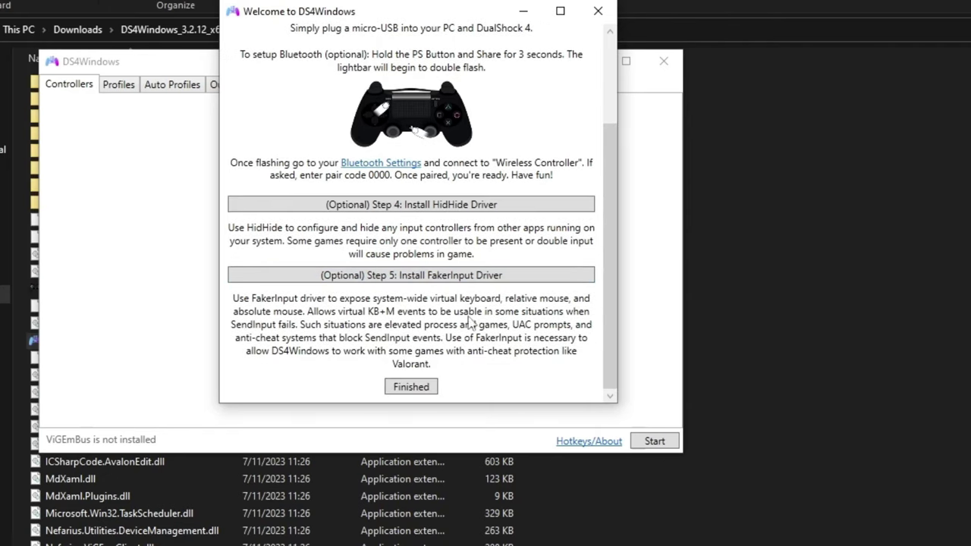
pyautogui.click(411, 388)
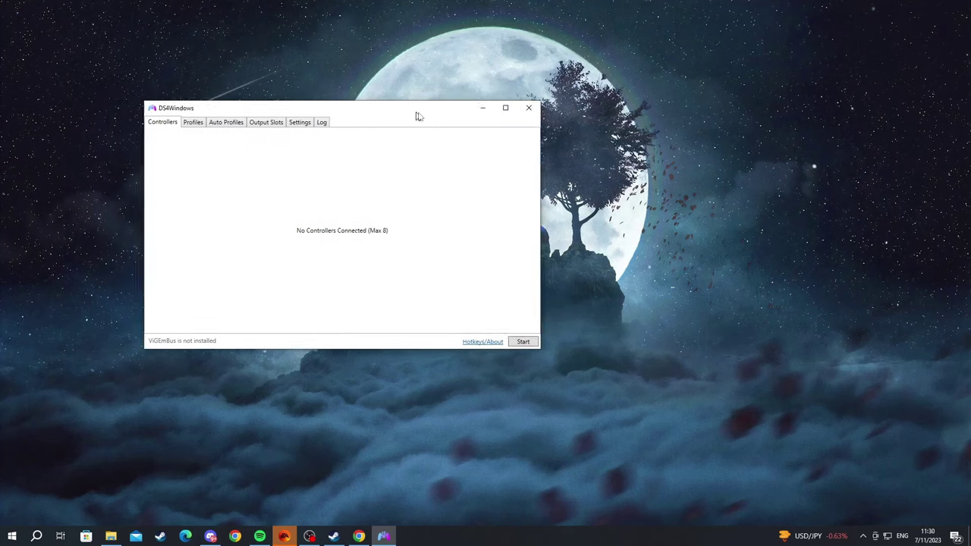
pyautogui.moveTo(418, 116); pyautogui.dragTo(490, 117)
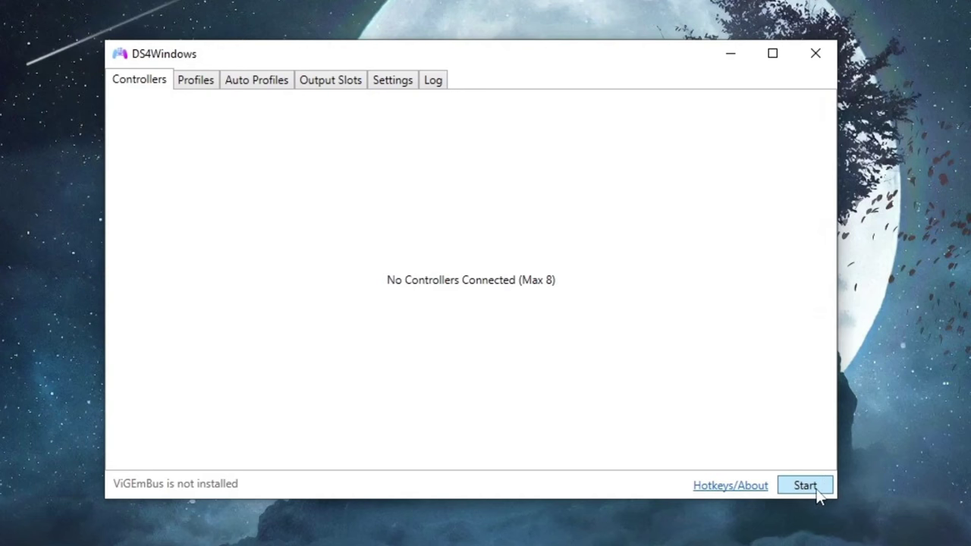
# - Start DS4Windows so it detects the DS4 v.2 controller over USB at 81% battery
pyautogui.click(815, 490)
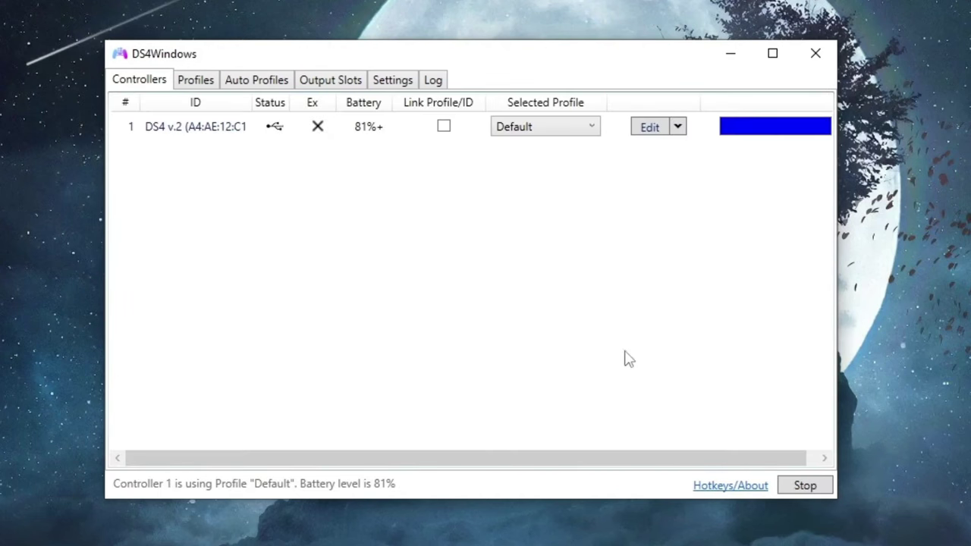